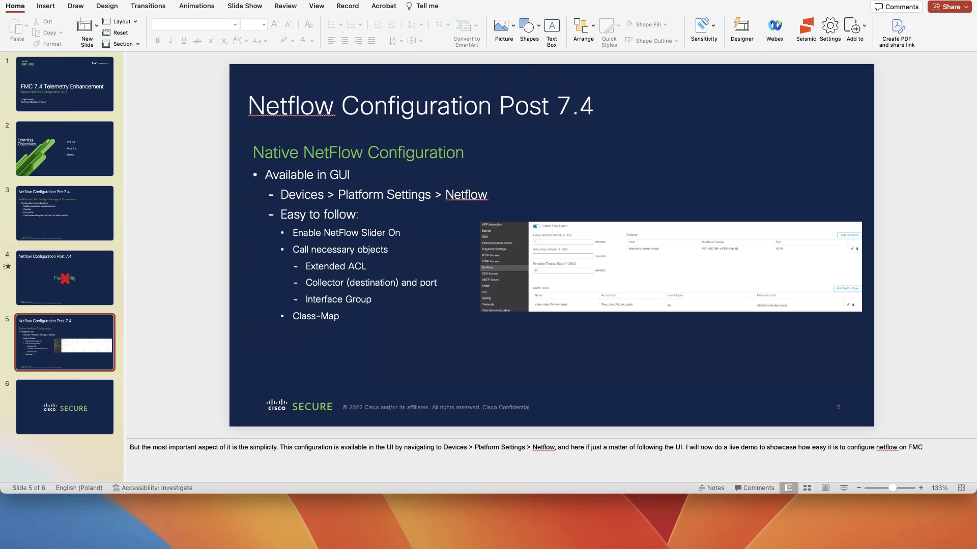
Step: Open the INSBU GW remote desktop session showing the Firewall Management Center device list
{"action": "key", "text": "super+Tab"}
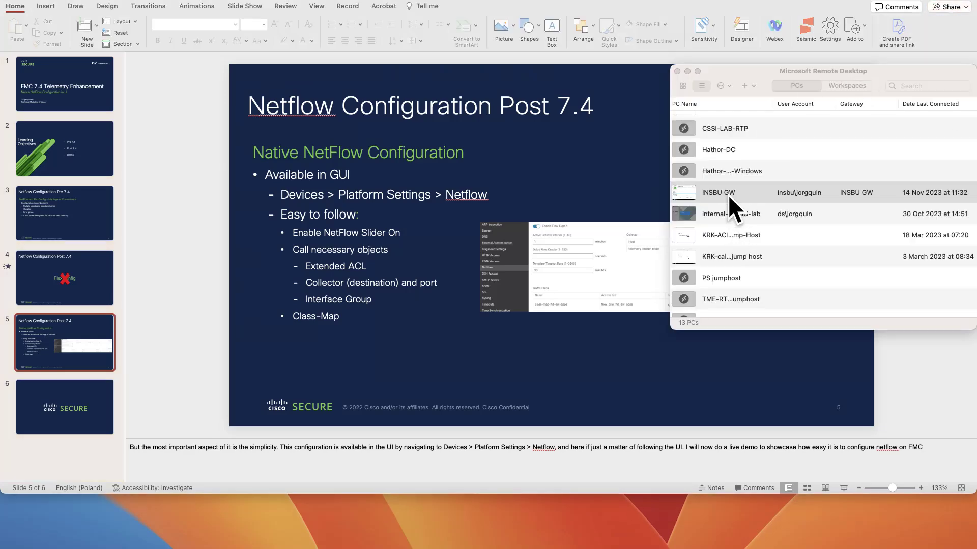
{"action": "double_click", "coordinate": [728, 194]}
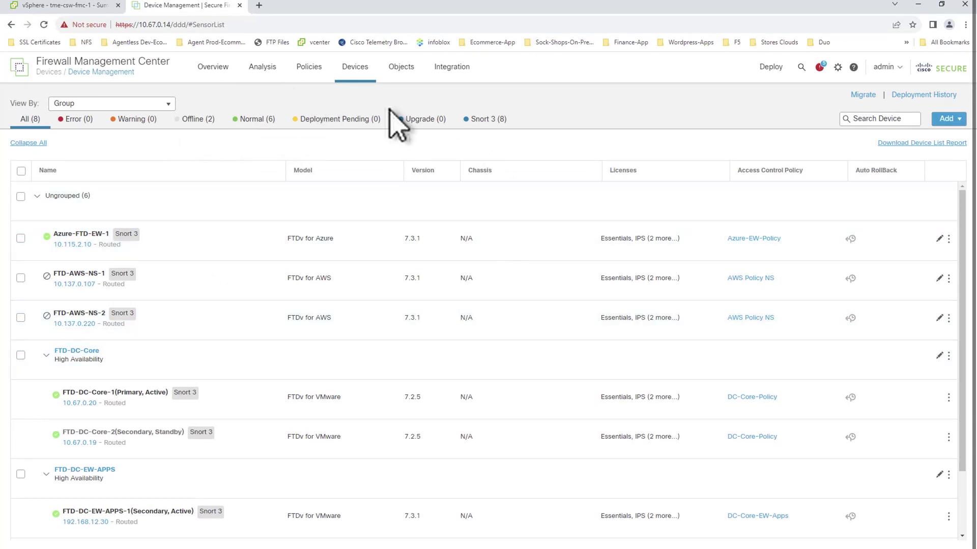
Step: Verify in Help > About that the management center runs version 7.4.0 build 118
{"action": "left_click", "coordinate": [838, 67]}
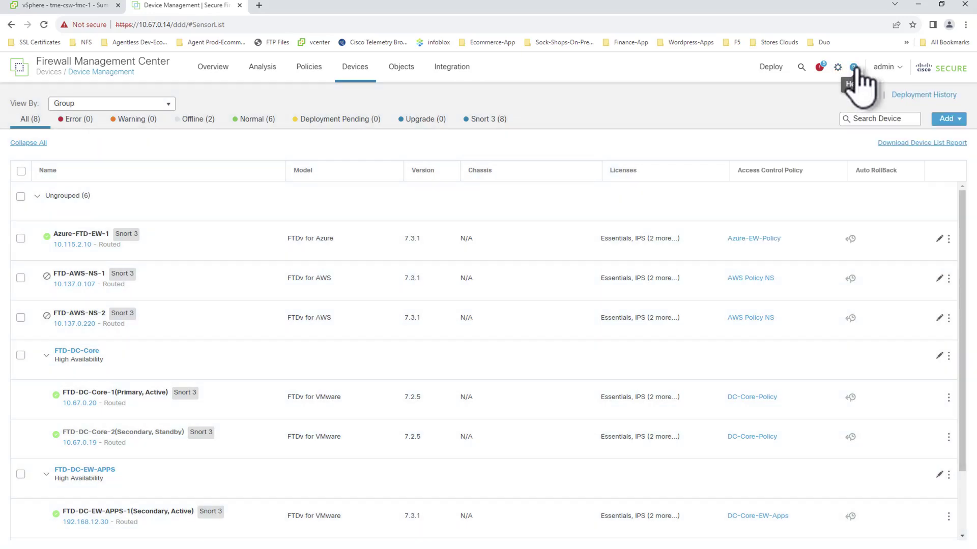
{"action": "left_click", "coordinate": [855, 67]}
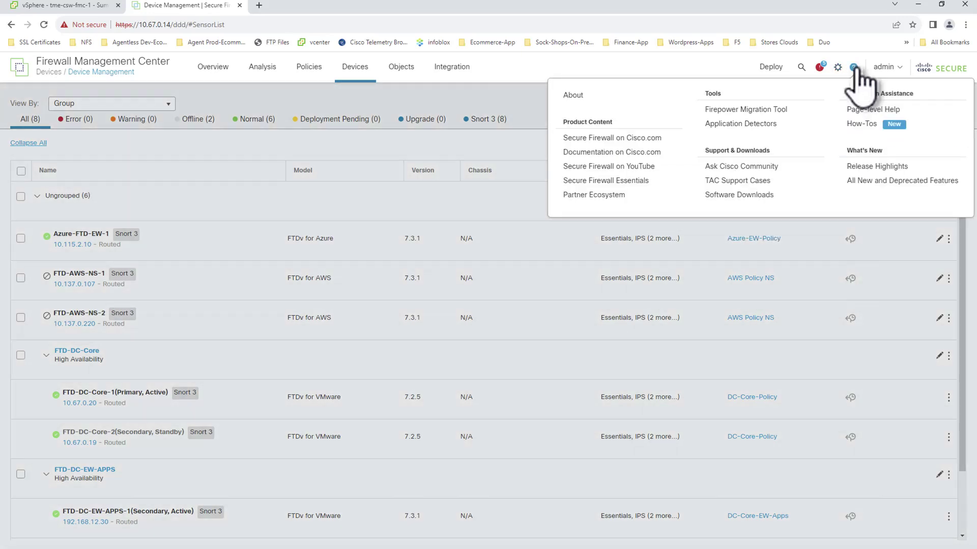
{"action": "left_click", "coordinate": [578, 96]}
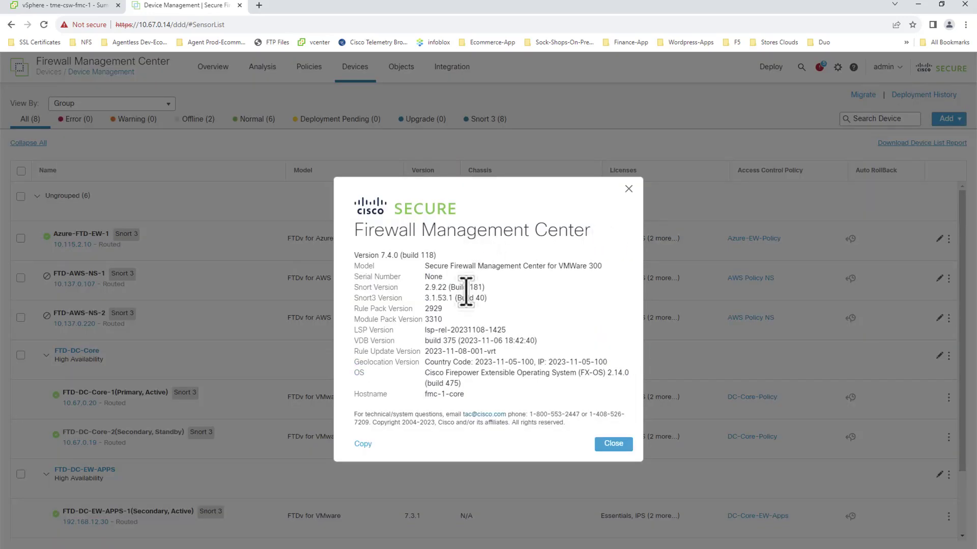
{"action": "left_click_drag", "start_coordinate": [435, 255], "coordinate": [343, 254]}
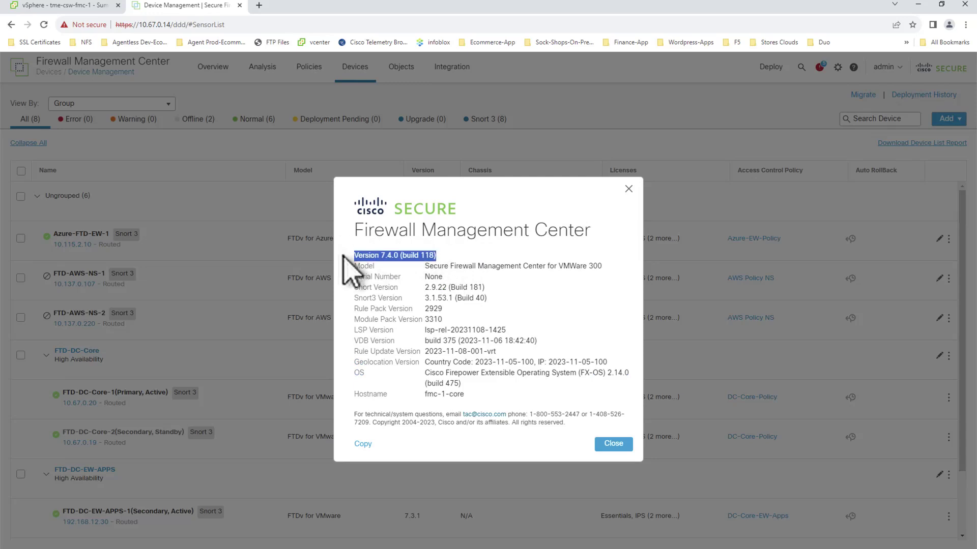
{"action": "left_click", "coordinate": [629, 189]}
{"action": "left_click", "coordinate": [357, 78]}
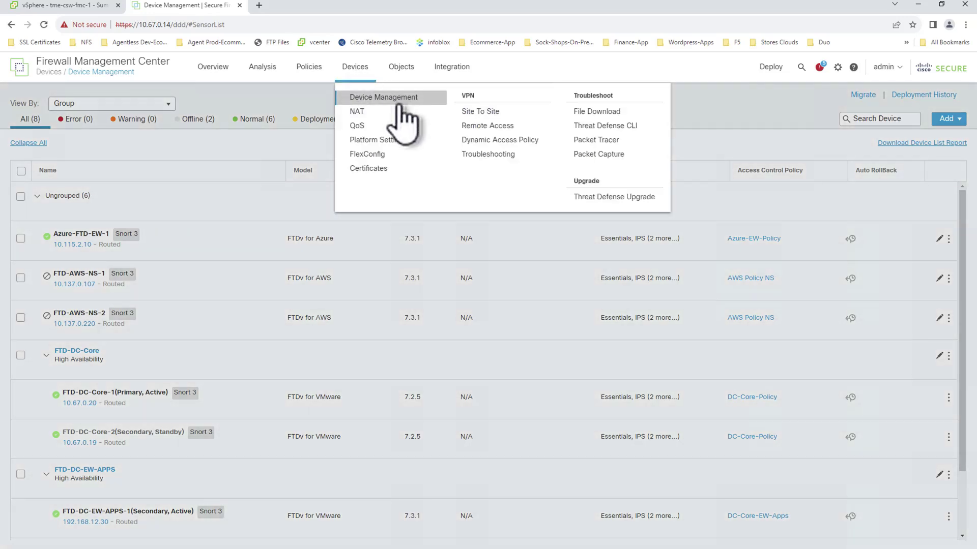
Step: Switch on Enable Flow Export in the NetFlow page of the Azure-EW-FTD-Policy platform settings
{"action": "left_click", "coordinate": [390, 141]}
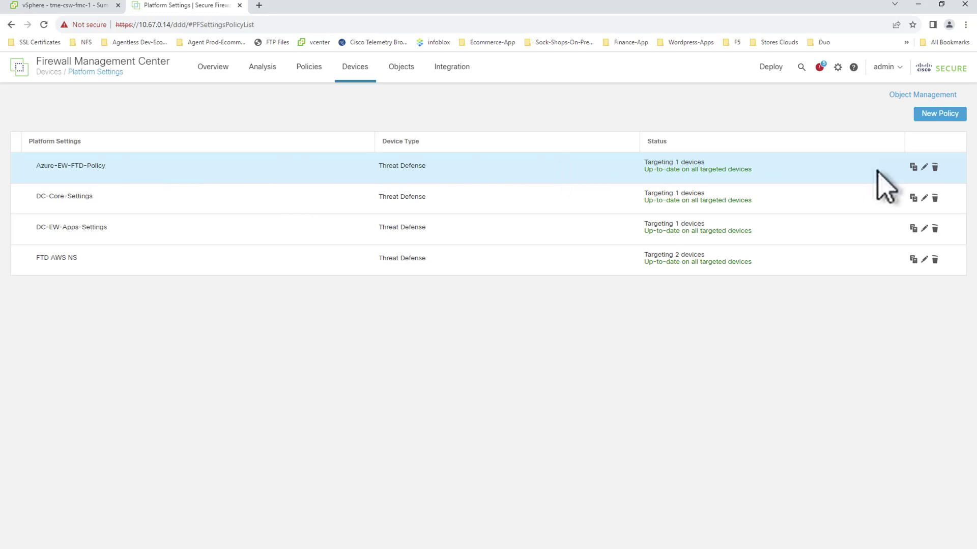
{"action": "left_click", "coordinate": [924, 166]}
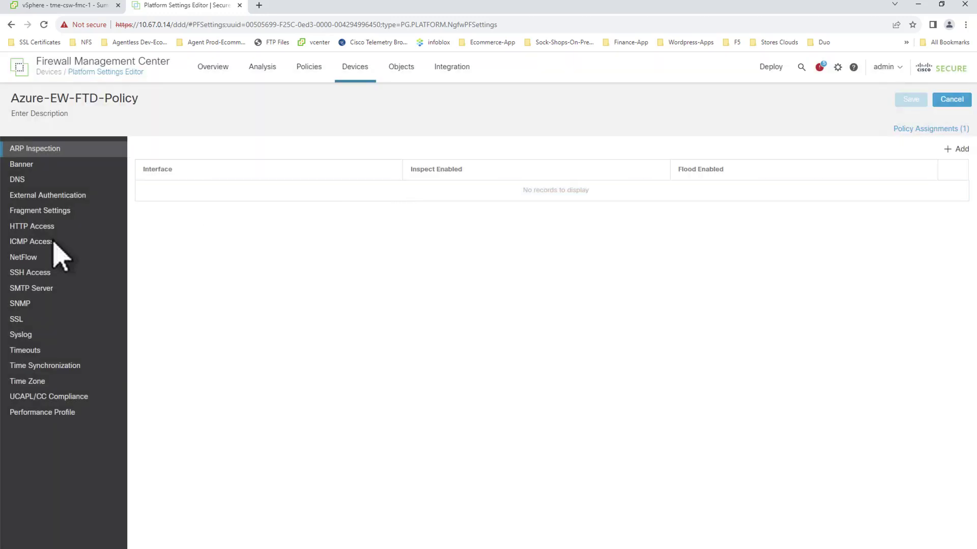
{"action": "left_click", "coordinate": [34, 261]}
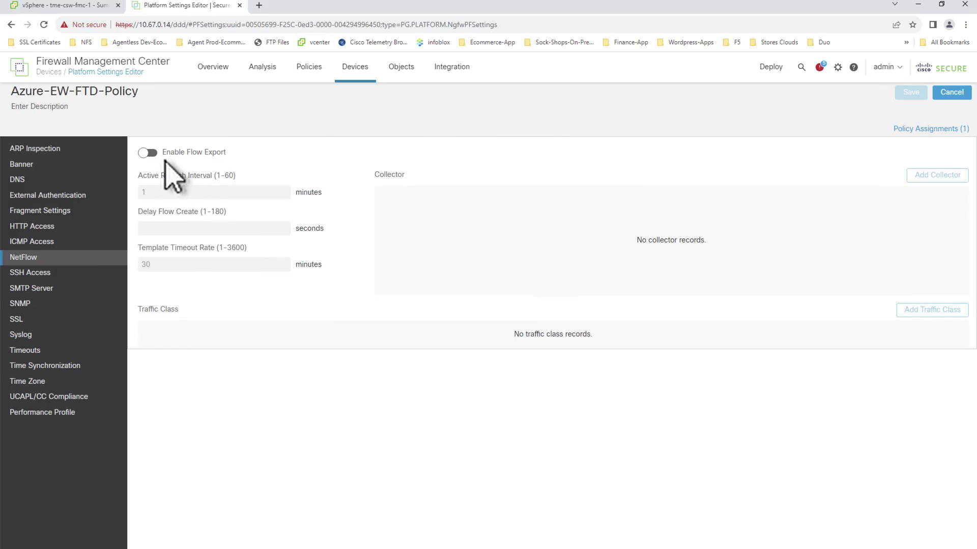
{"action": "left_click", "coordinate": [147, 154]}
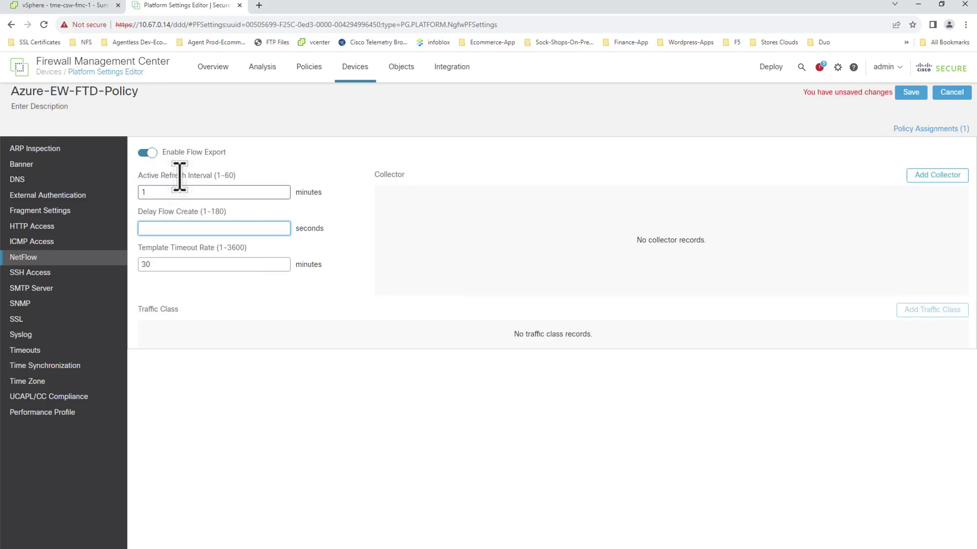
{"action": "left_click", "coordinate": [932, 176]}
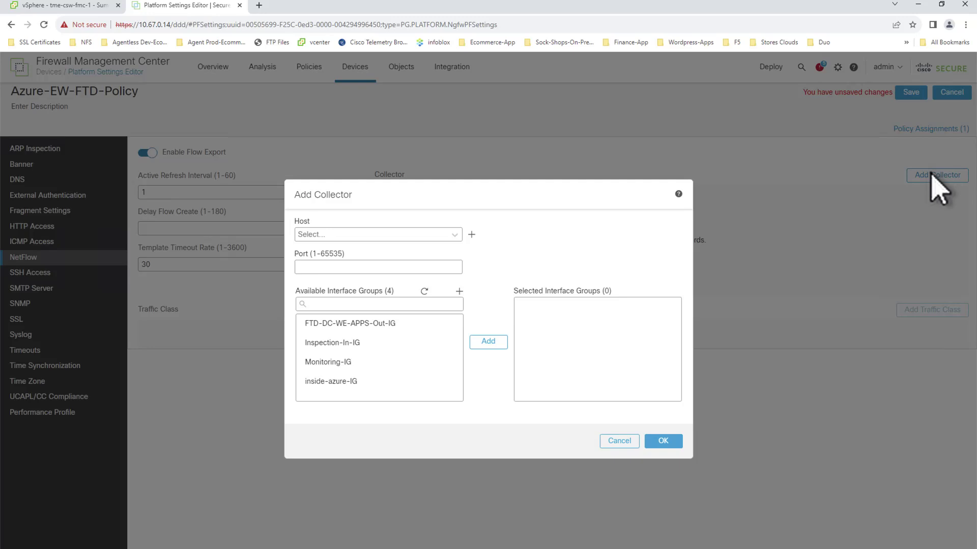
Step: Create a collector for host telemetry-broker-node, port 4729, with interface group inside-azure-IG selected
{"action": "left_click", "coordinate": [415, 236]}
{"action": "type", "text": "tel"}
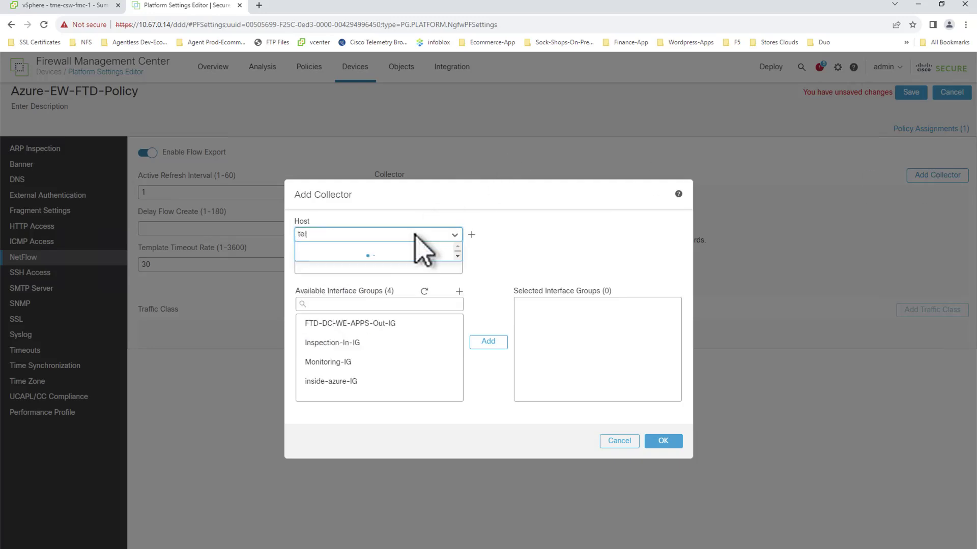
{"action": "type", "text": "e"}
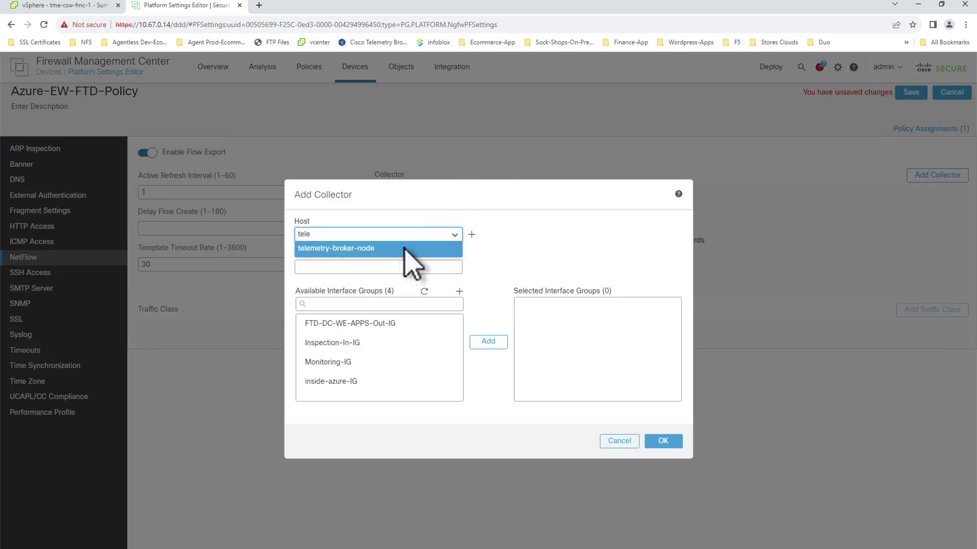
{"action": "left_click", "coordinate": [405, 250]}
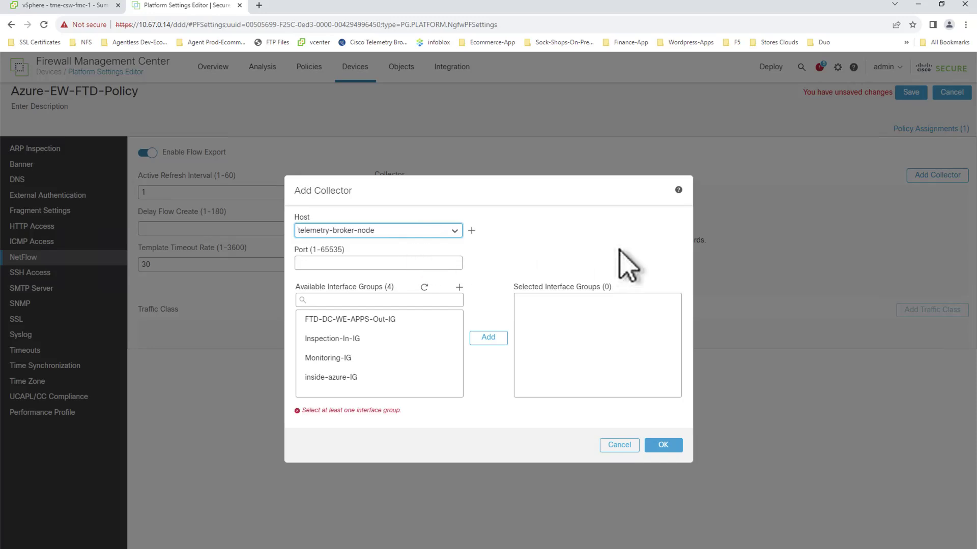
{"action": "left_click", "coordinate": [379, 263]}
{"action": "type", "text": "4729"}
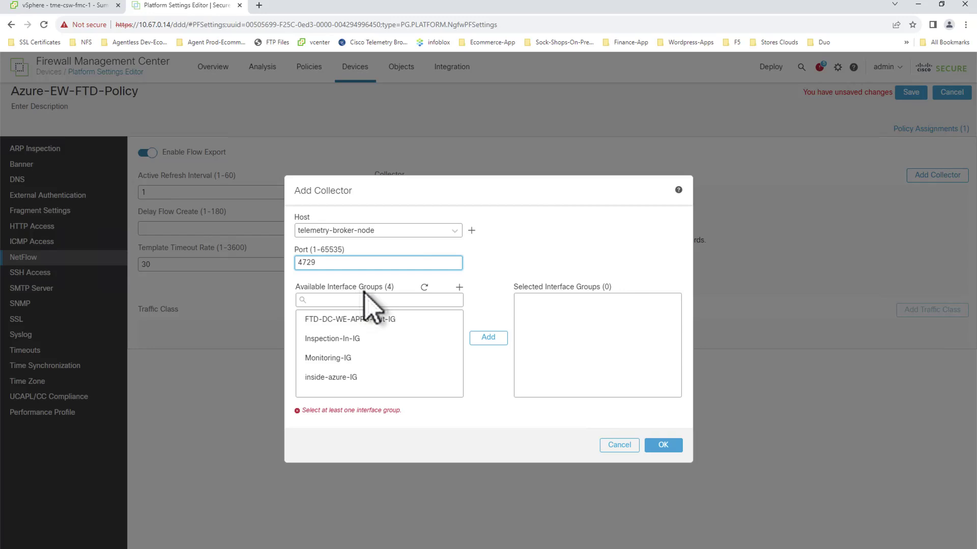
{"action": "left_click", "coordinate": [356, 377]}
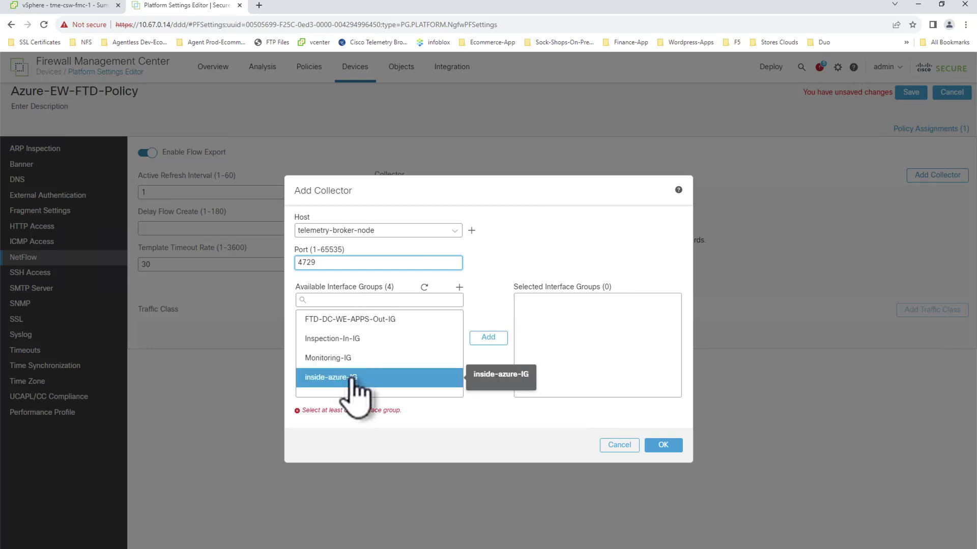
{"action": "left_click", "coordinate": [497, 340]}
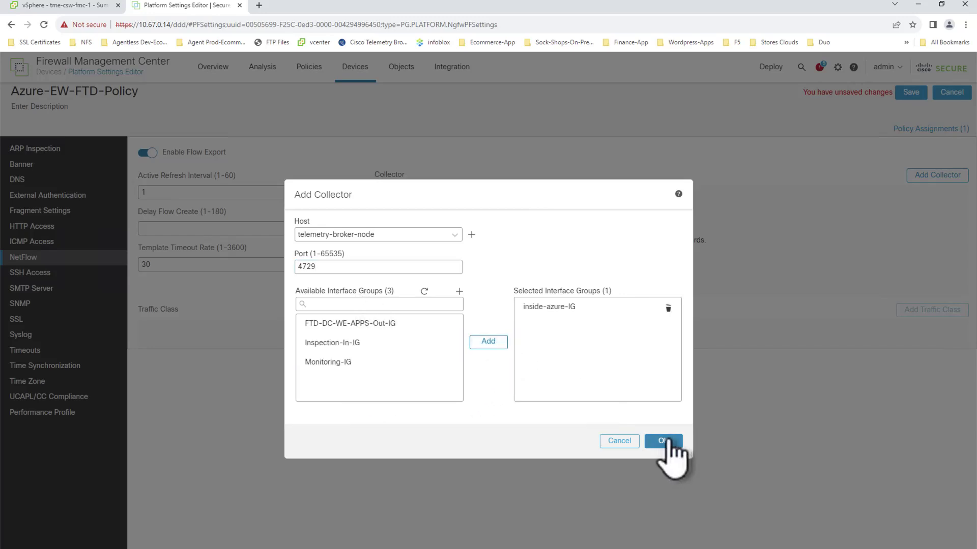
{"action": "left_click", "coordinate": [663, 443]}
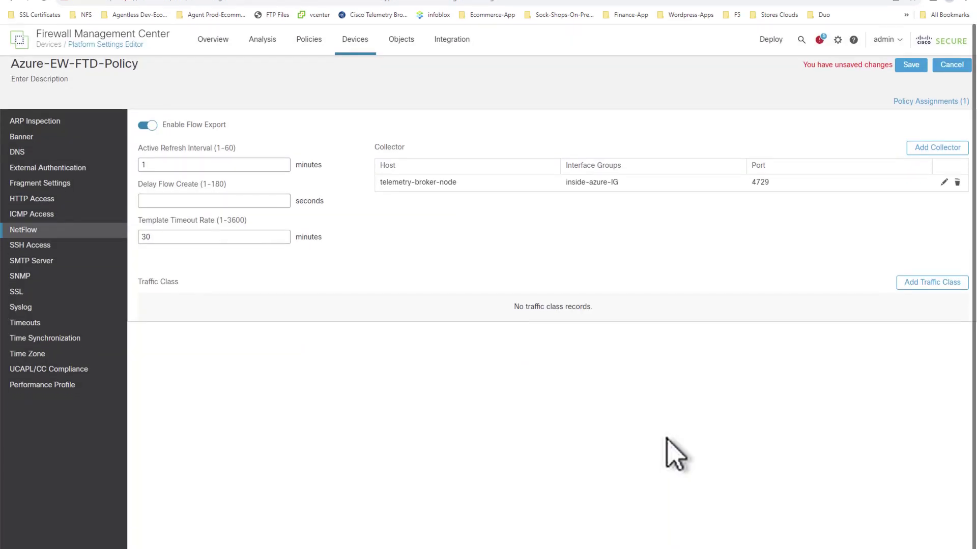
Step: Create traffic class class-map-azure-ftd on access list flow_csw_ftd_azure, sending All events to telemetry-broker-node
{"action": "left_click", "coordinate": [919, 300]}
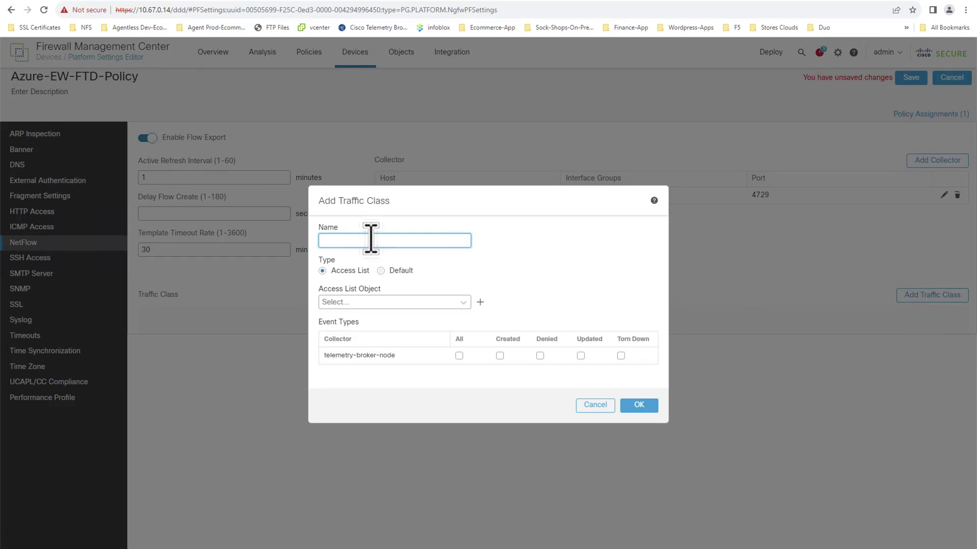
{"action": "type", "text": "d"}
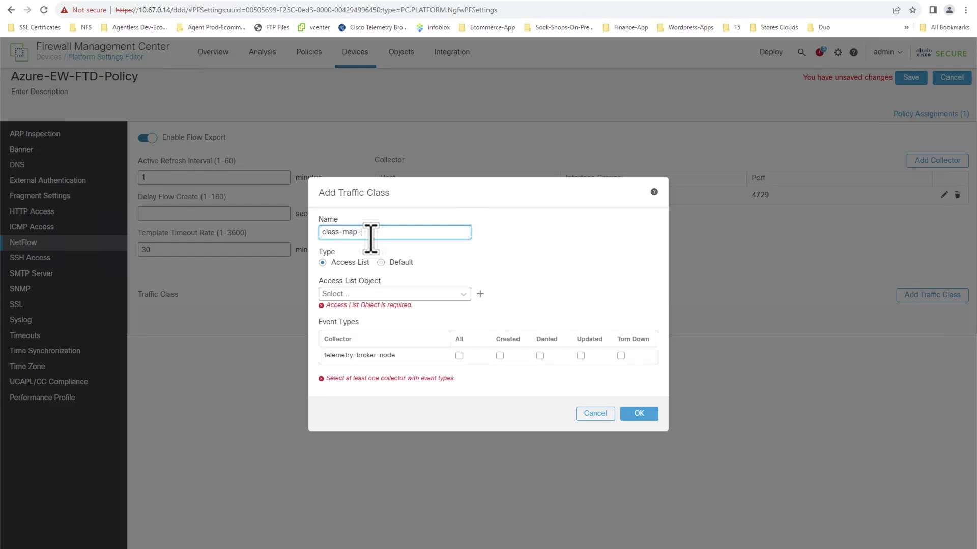
{"action": "type", "text": "d"}
{"action": "left_click", "coordinate": [451, 294]}
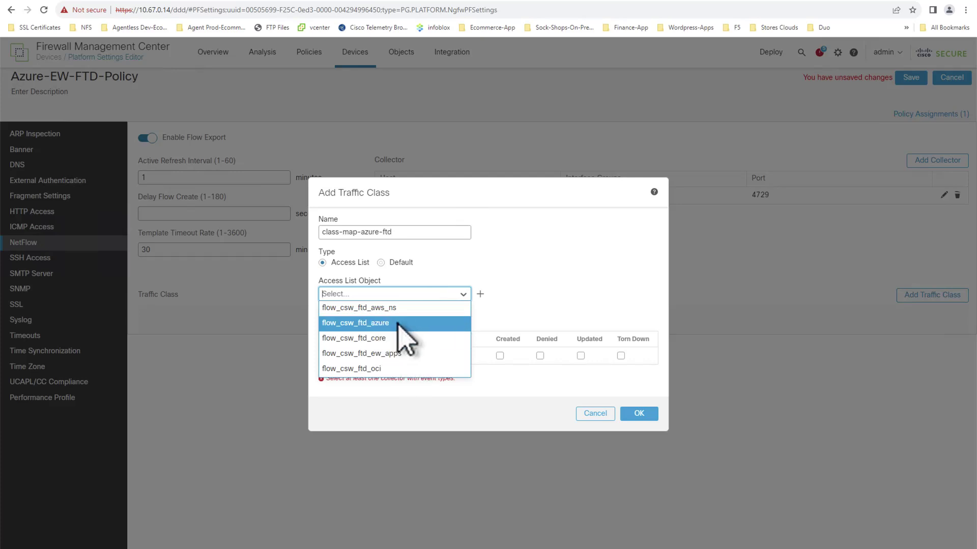
{"action": "left_click", "coordinate": [396, 323]}
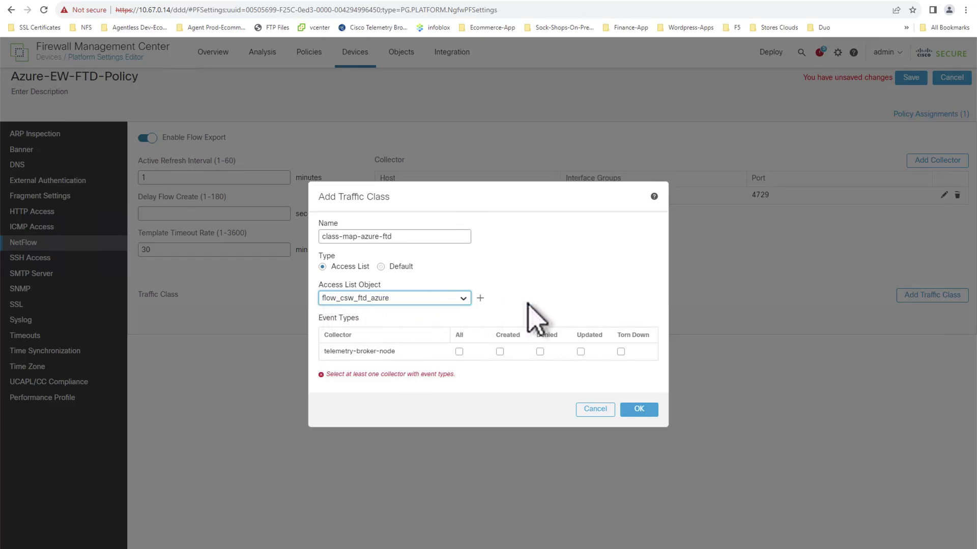
{"action": "left_click", "coordinate": [459, 352]}
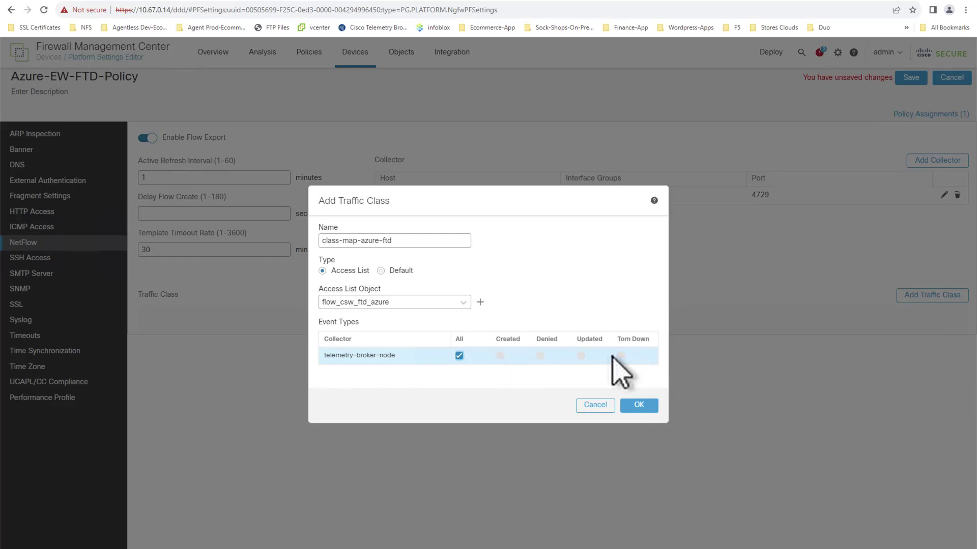
{"action": "left_click", "coordinate": [639, 406]}
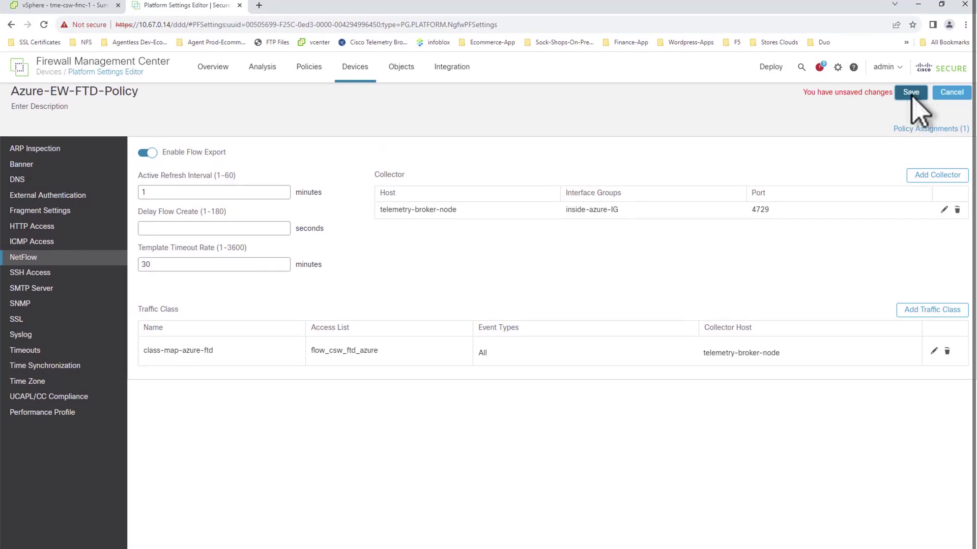
Step: Save the Azure-EW-FTD-Policy changes and deploy them to Azure-FTD-EW-1
{"action": "left_click", "coordinate": [911, 93]}
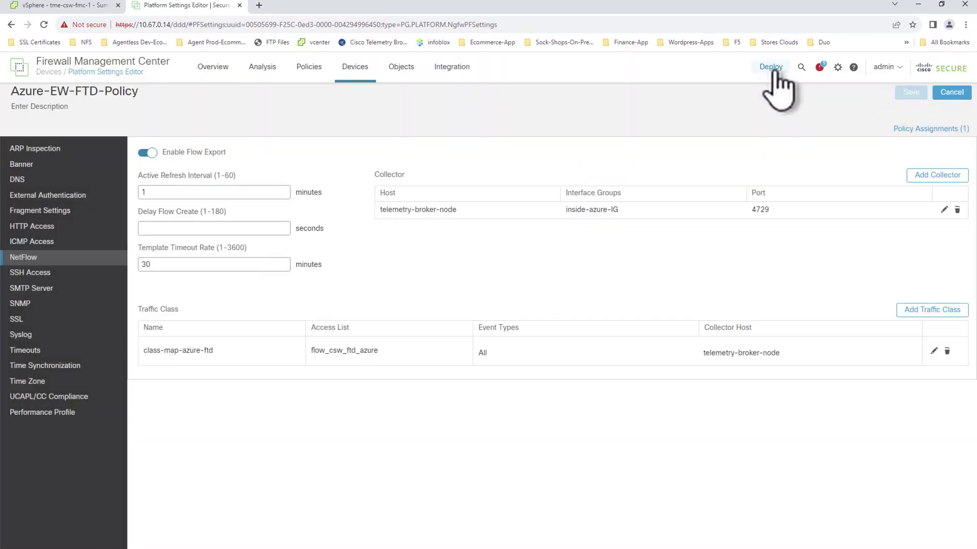
{"action": "left_click", "coordinate": [771, 67]}
{"action": "left_click", "coordinate": [633, 120]}
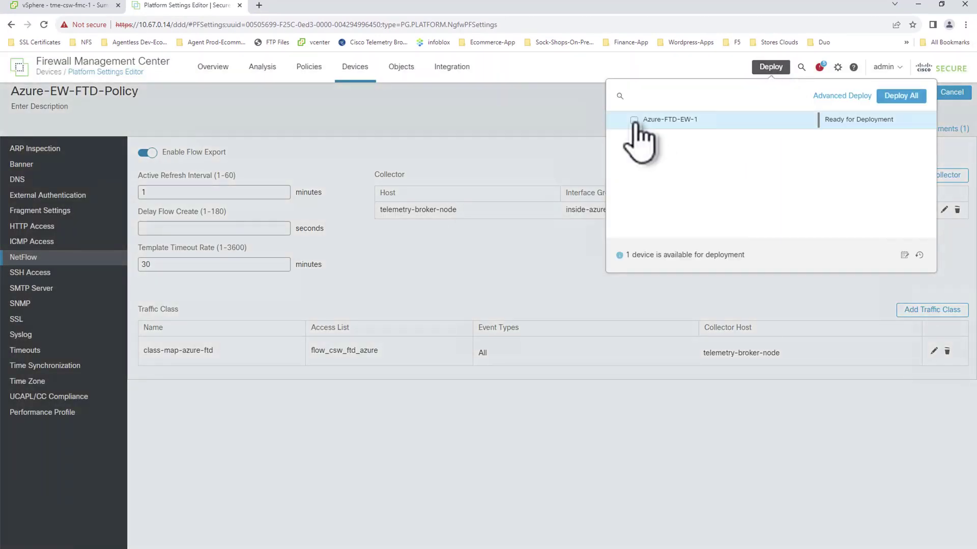
{"action": "left_click", "coordinate": [893, 97]}
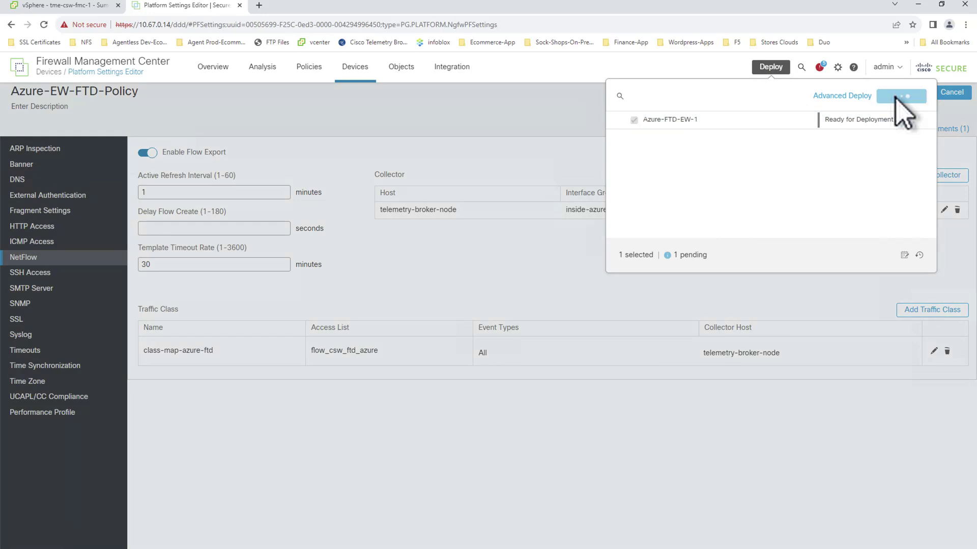